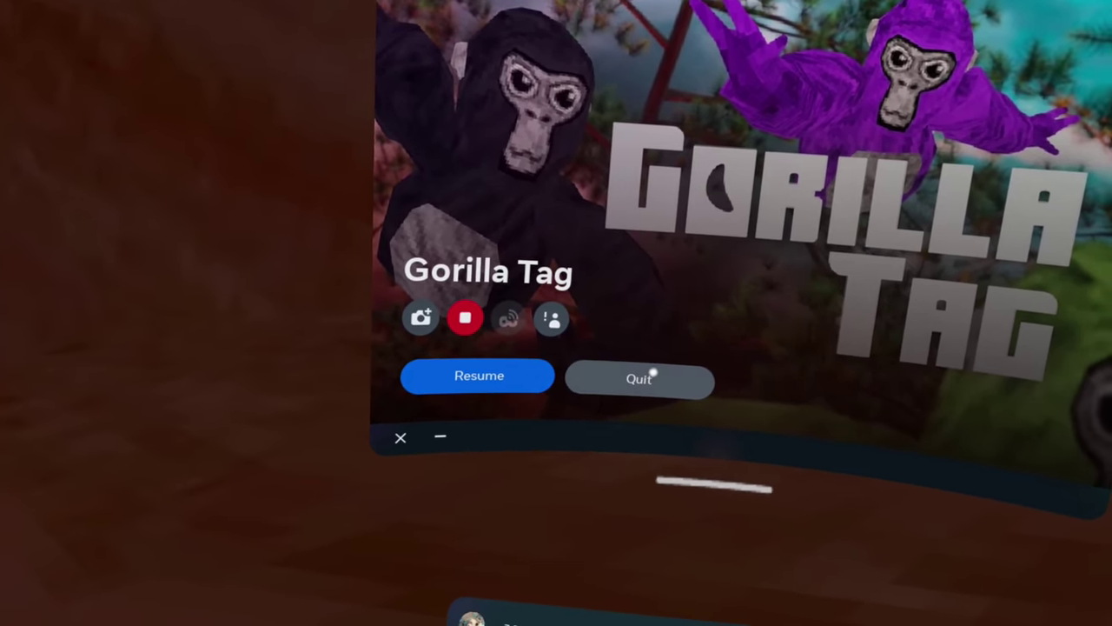
# Quit Gorilla Tag to your own home instead of the leader's, then relaunch it.
pyautogui.click(651, 372)
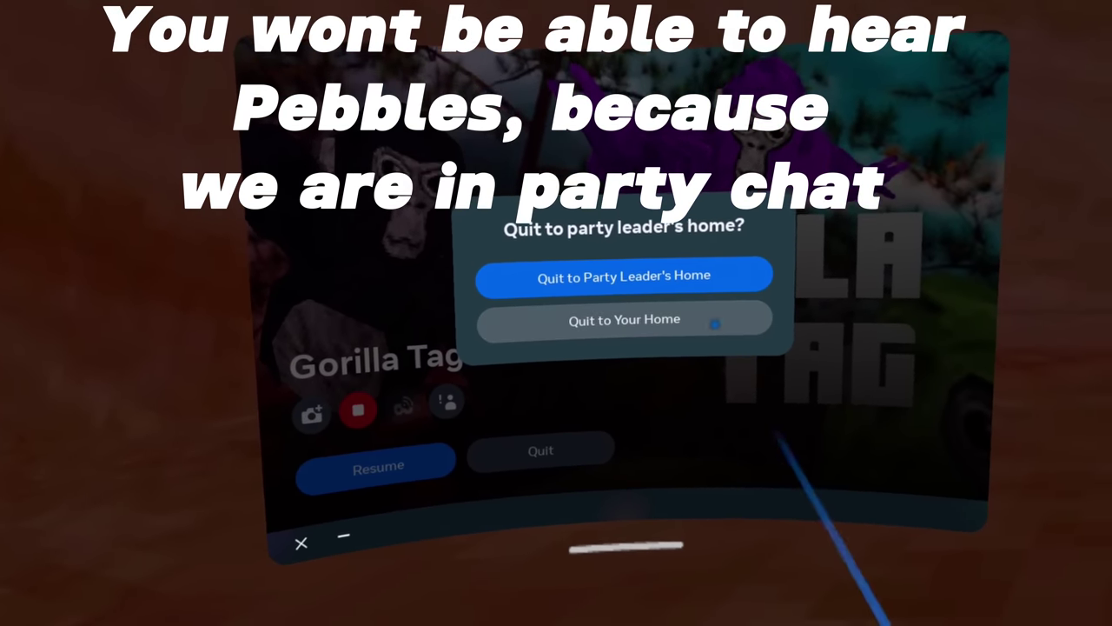
pyautogui.click(712, 319)
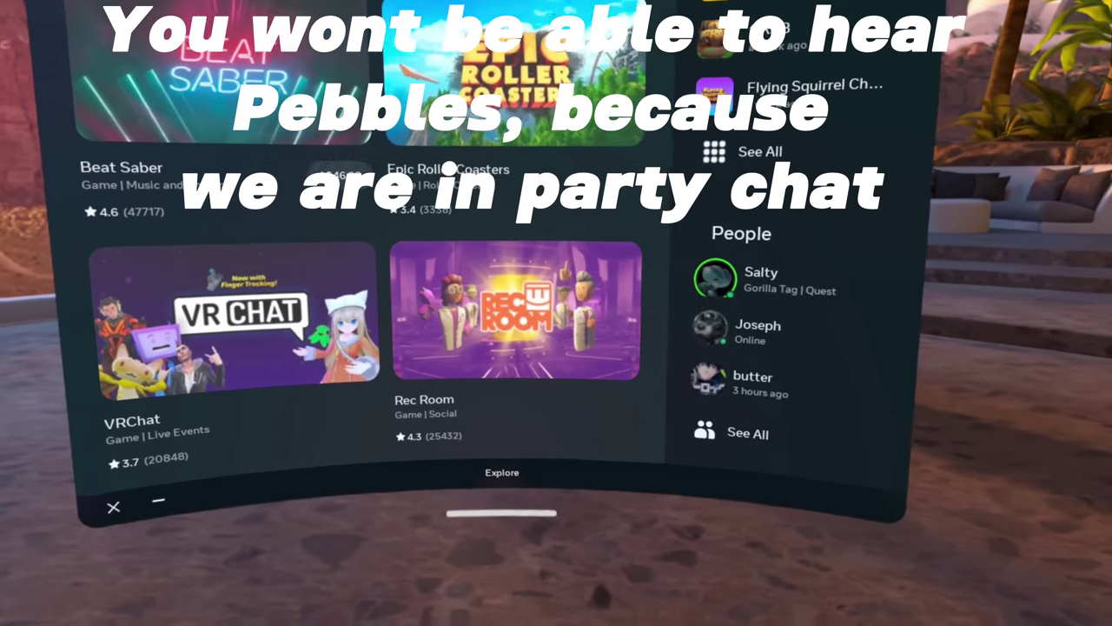
pyautogui.click(620, 613)
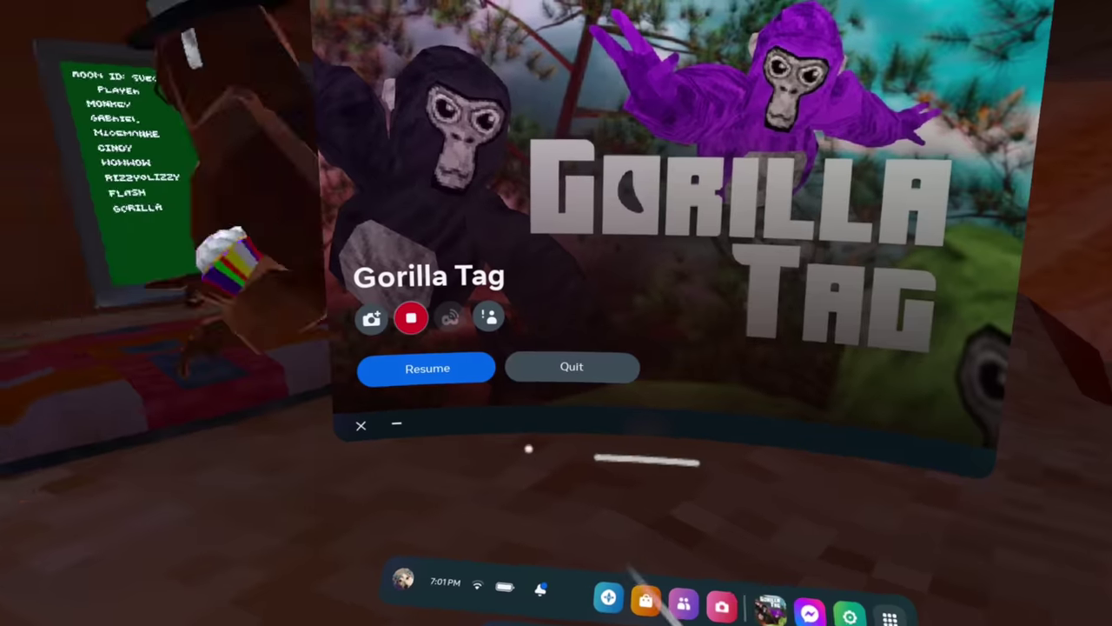
# Rejoin Gorilla Tag and approach the other gorillas in the cave.
pyautogui.click(571, 367)
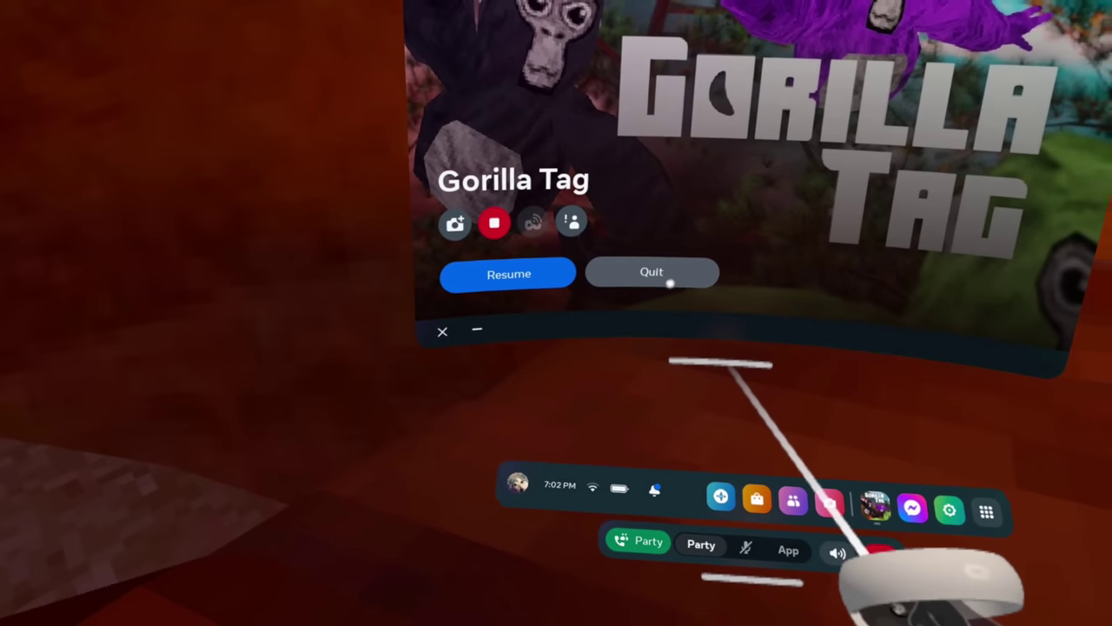
pyautogui.click(670, 275)
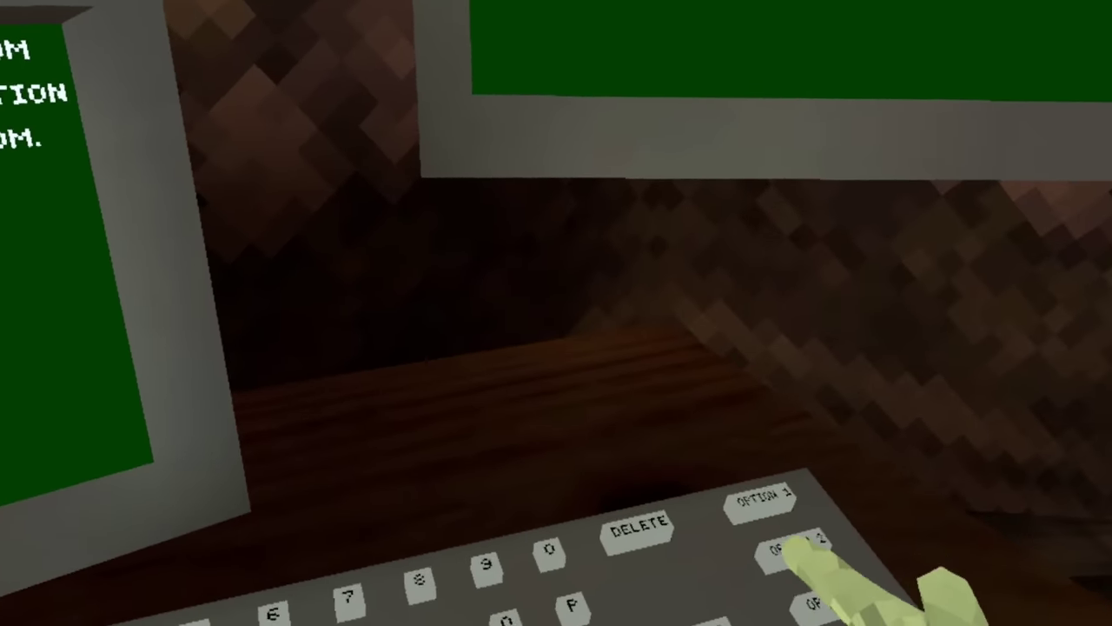
# Clear the old room code and submit FBBU to join that private room.
pyautogui.press('BackSpace')
pyautogui.press('BackSpace')
pyautogui.press('BackSpace')
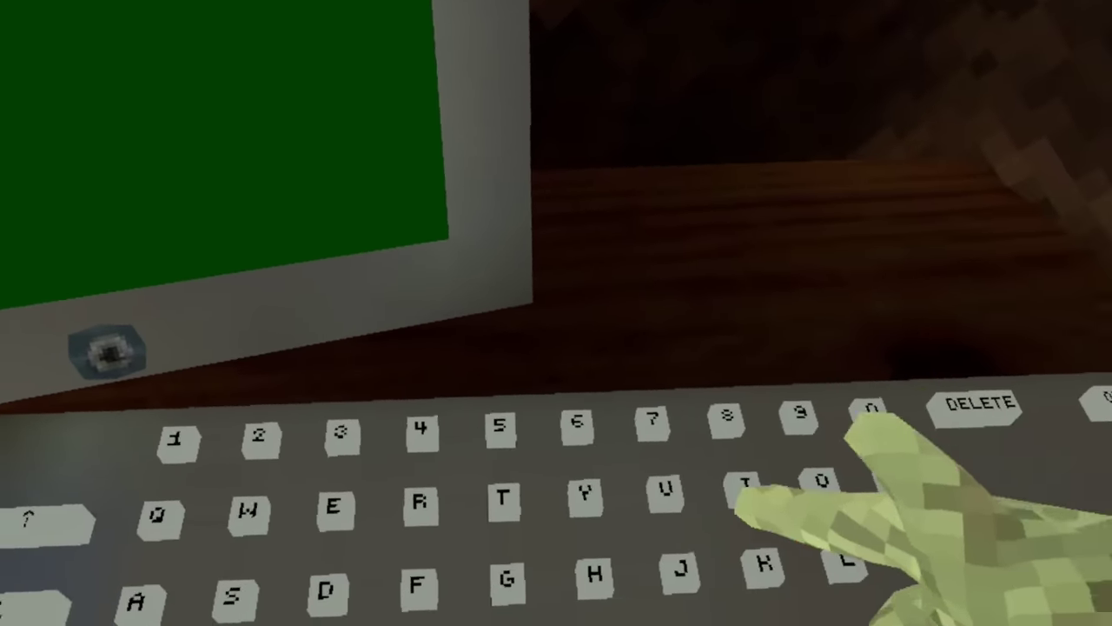
pyautogui.write('FBBU')
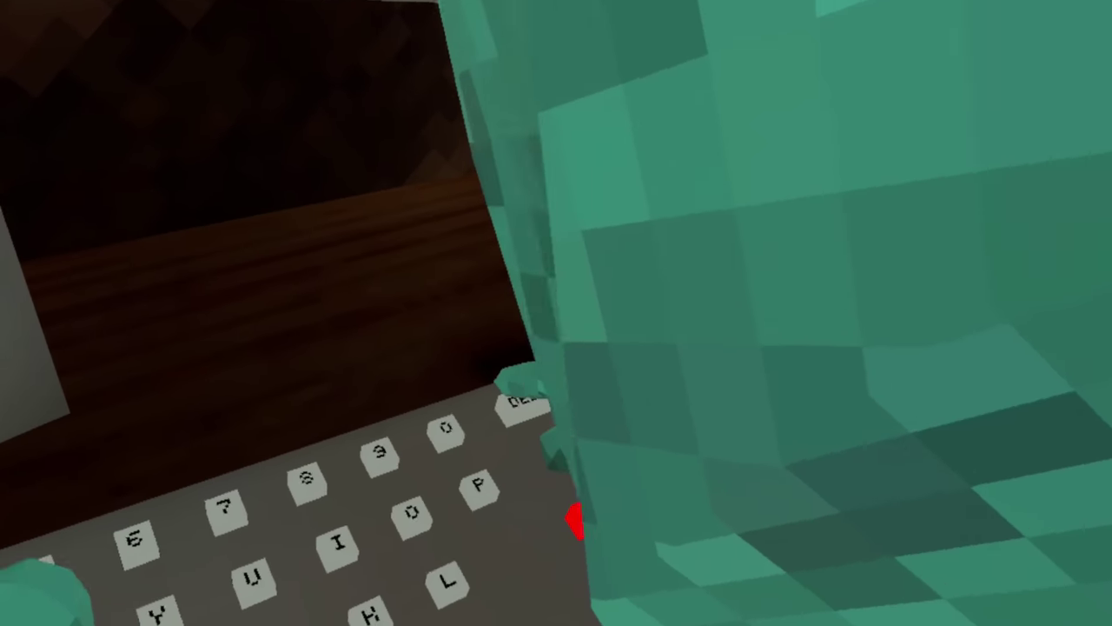
pyautogui.press('Return')
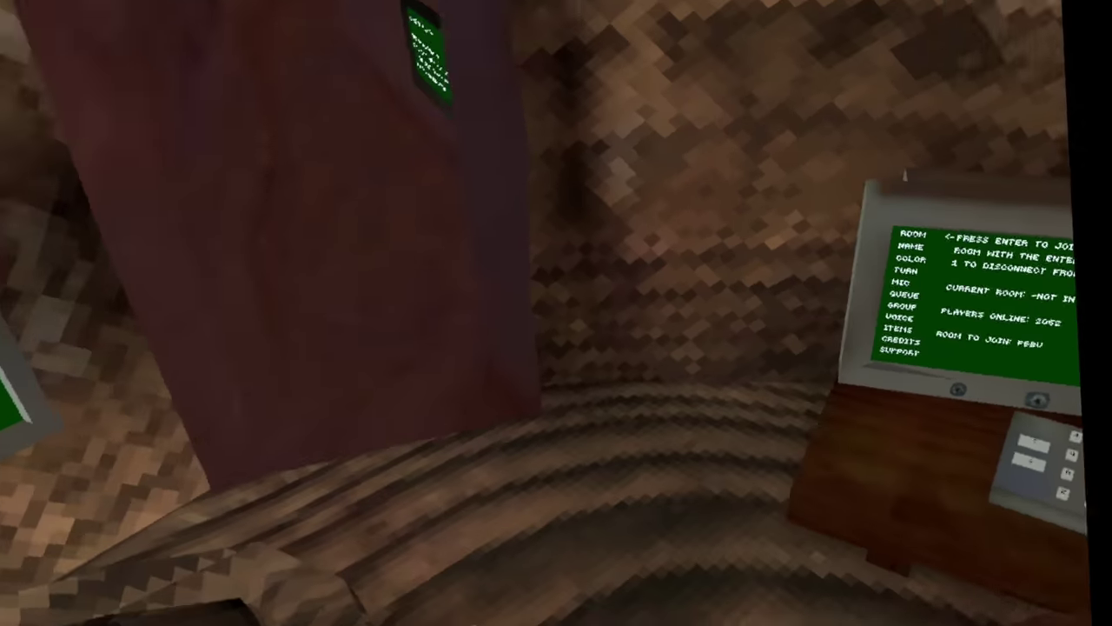